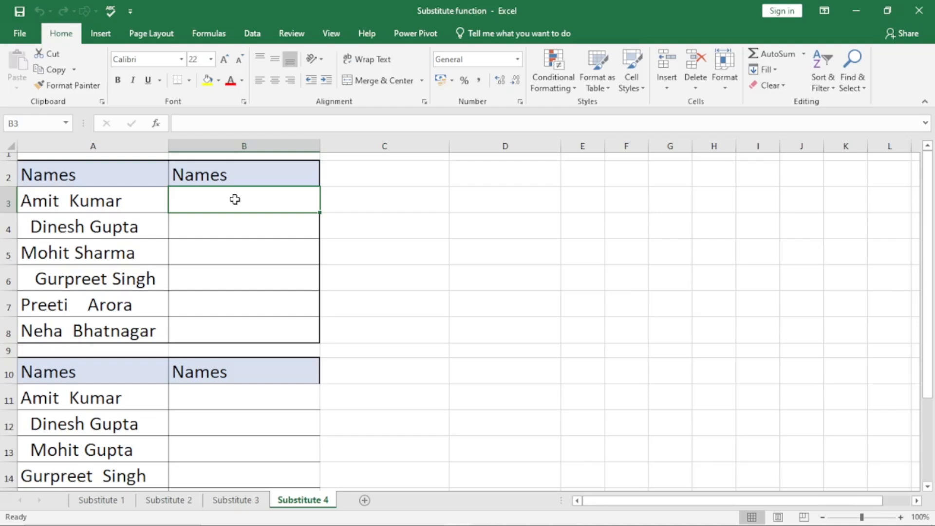
Enter the formula =TRIM(A3) in cell B3 to remove the extra spaces from the first name
drag(82, 204, 82, 322)
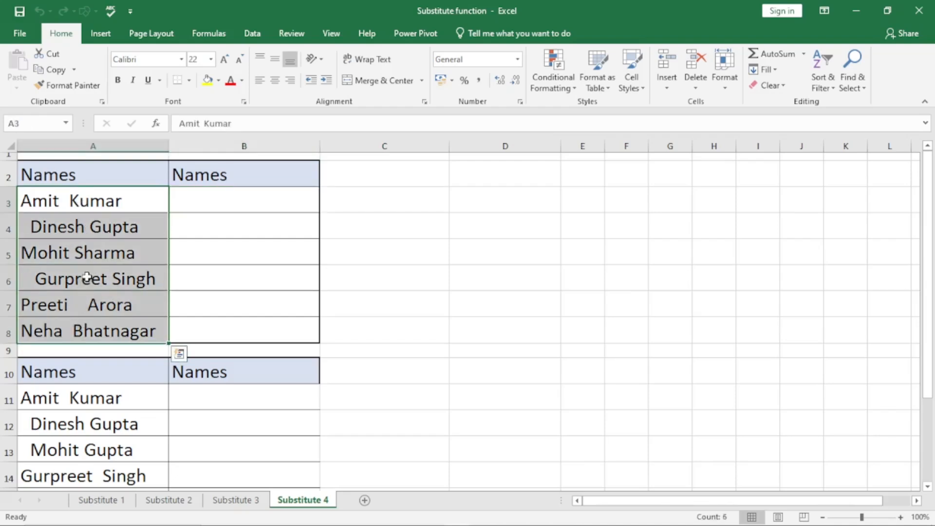
click(130, 253)
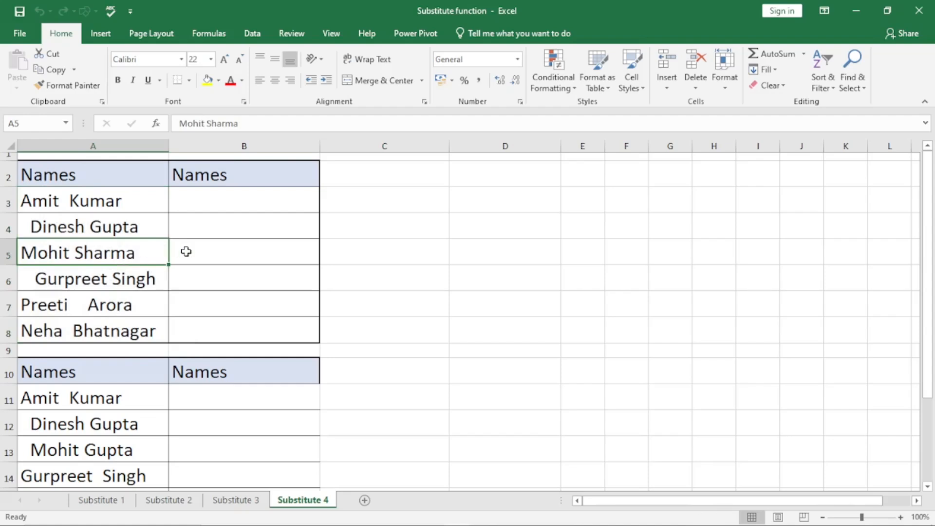
click(201, 197)
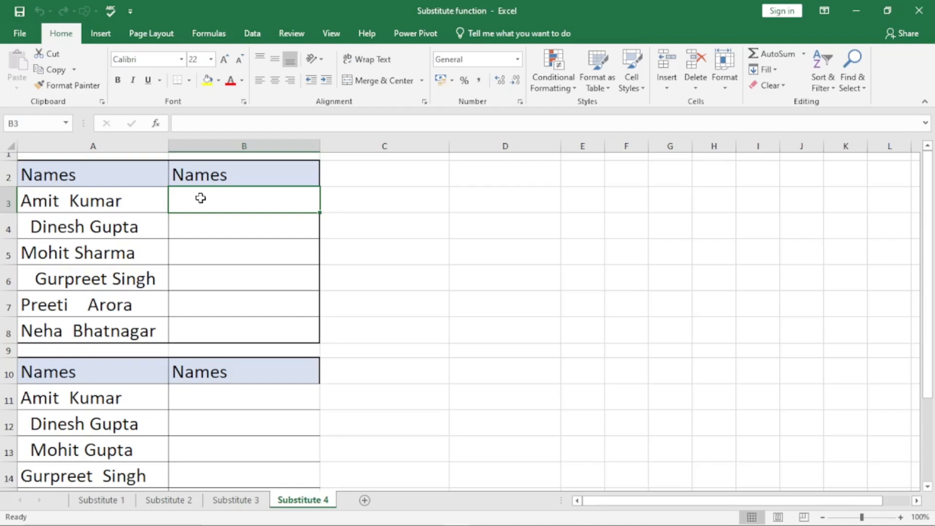
text(=)
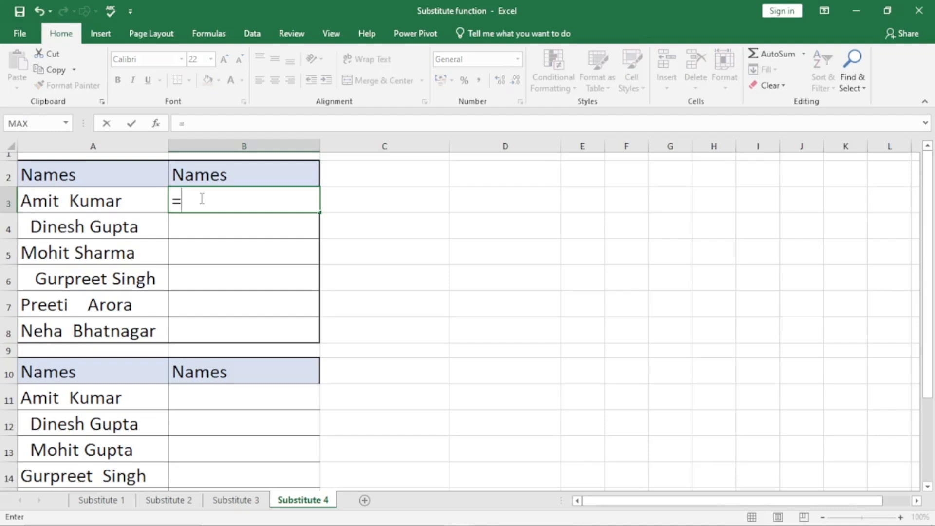
text(trim)
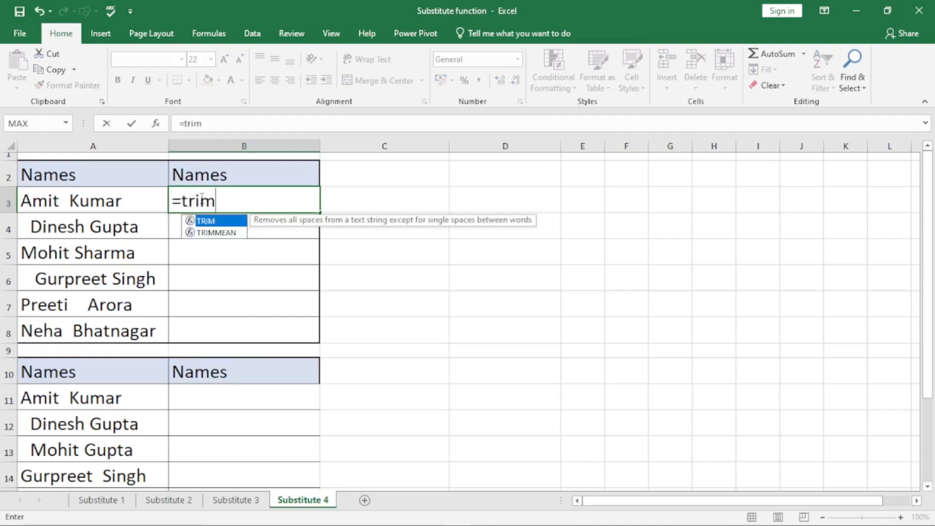
key(Tab)
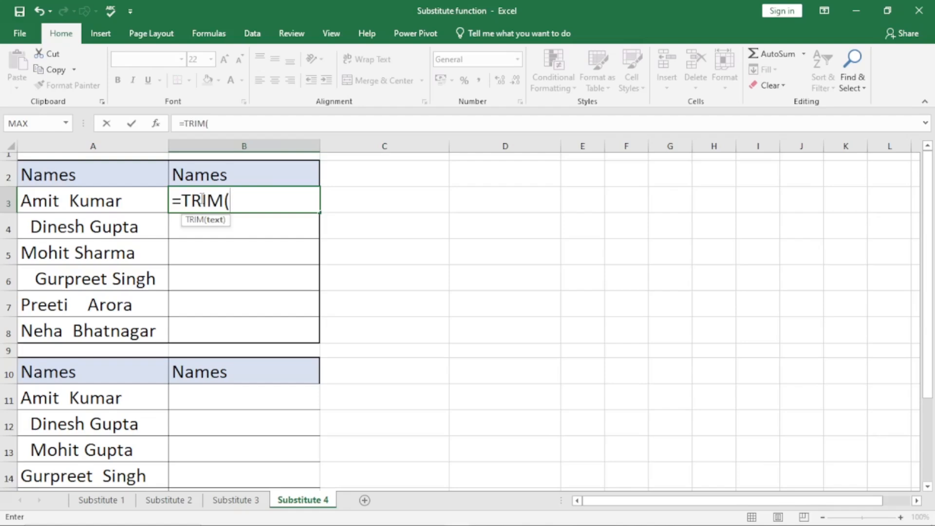
click(105, 200)
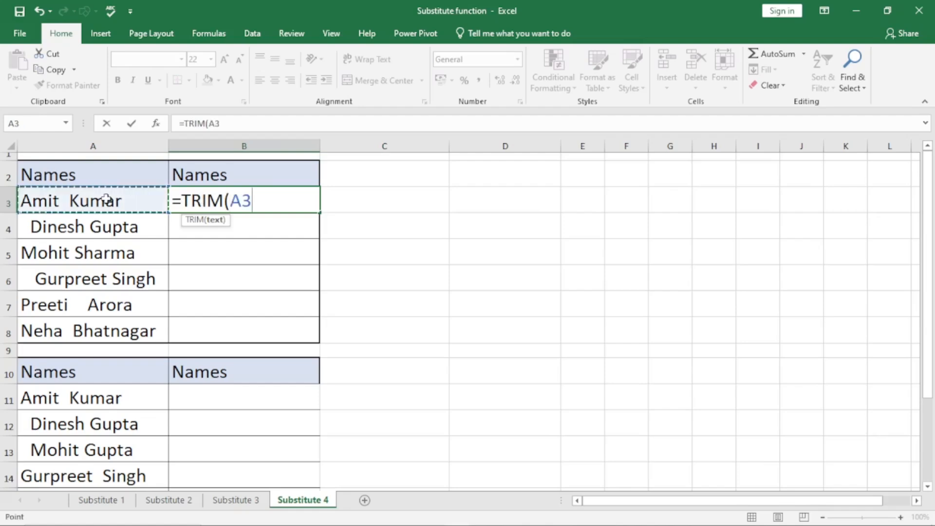
text())
key(Return)
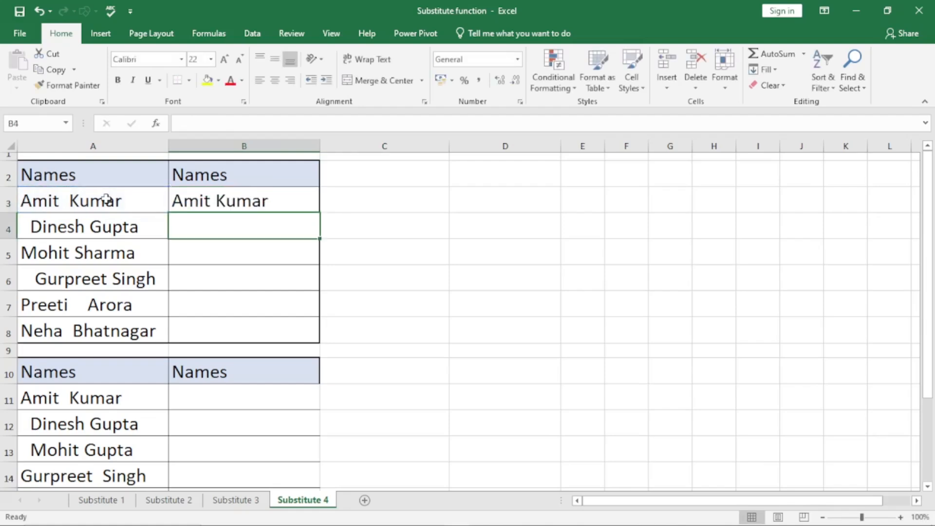
Fill the TRIM formula from B3 down to B8 and check the cleaned names
click(217, 200)
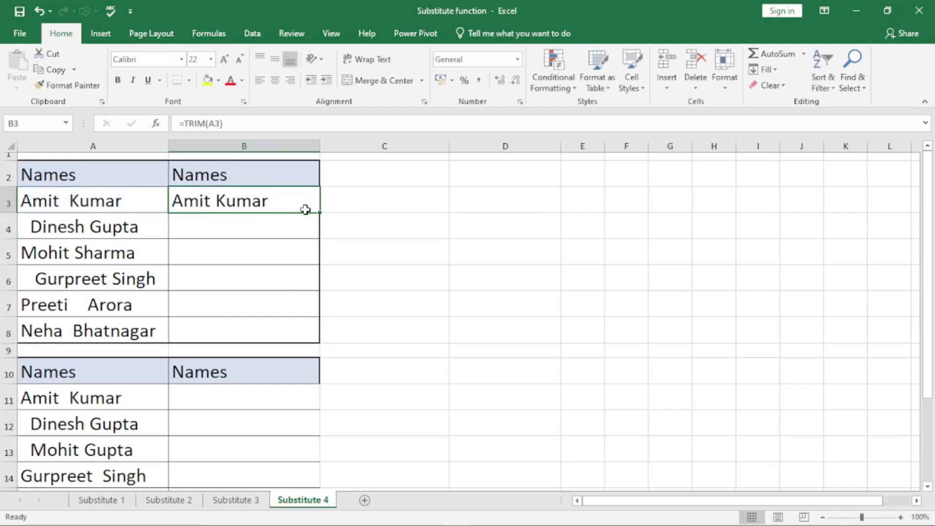
double_click(320, 213)
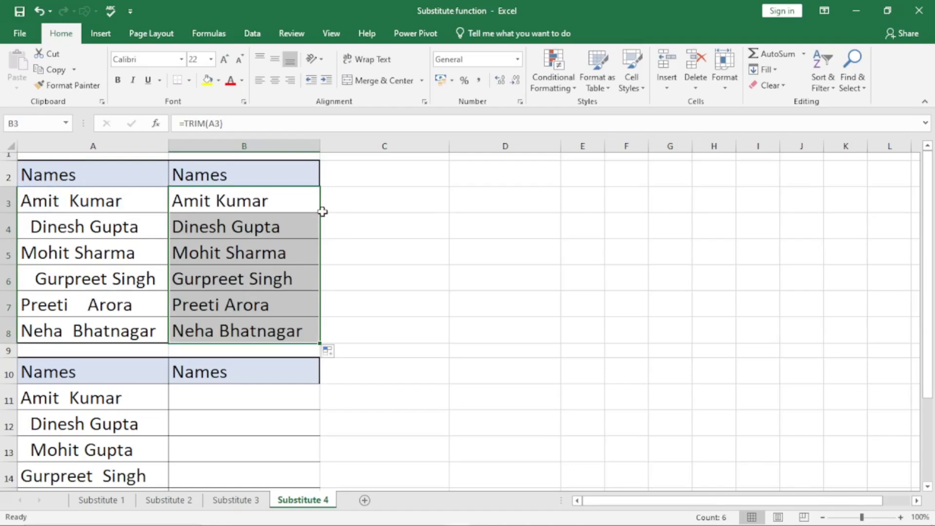
click(283, 242)
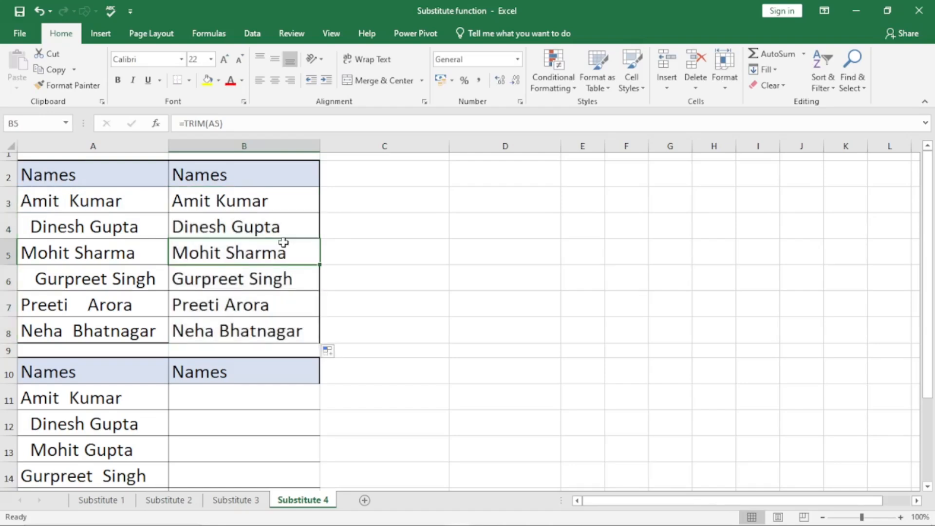
click(206, 200)
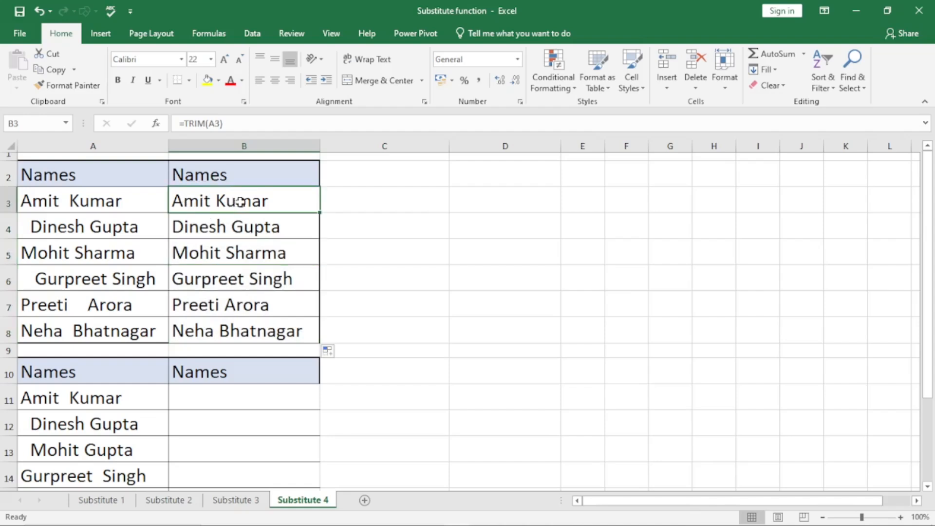
click(200, 228)
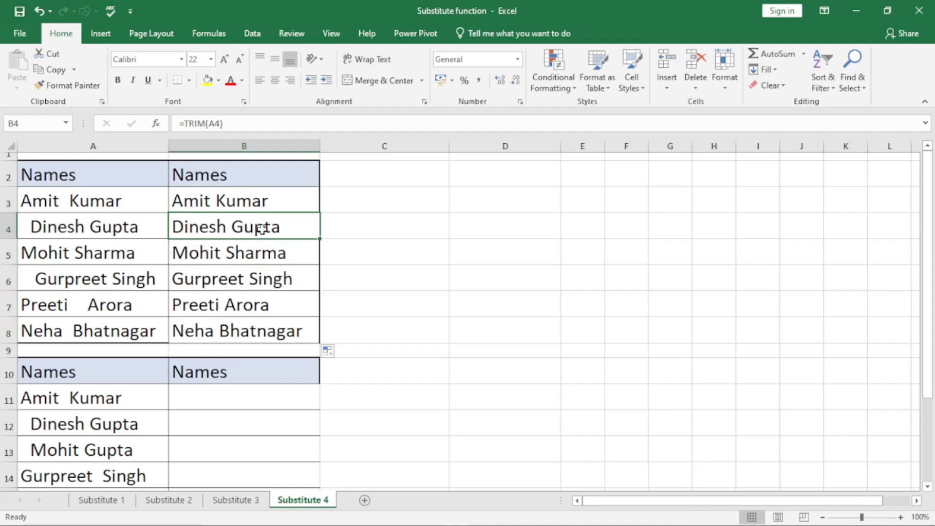
click(253, 255)
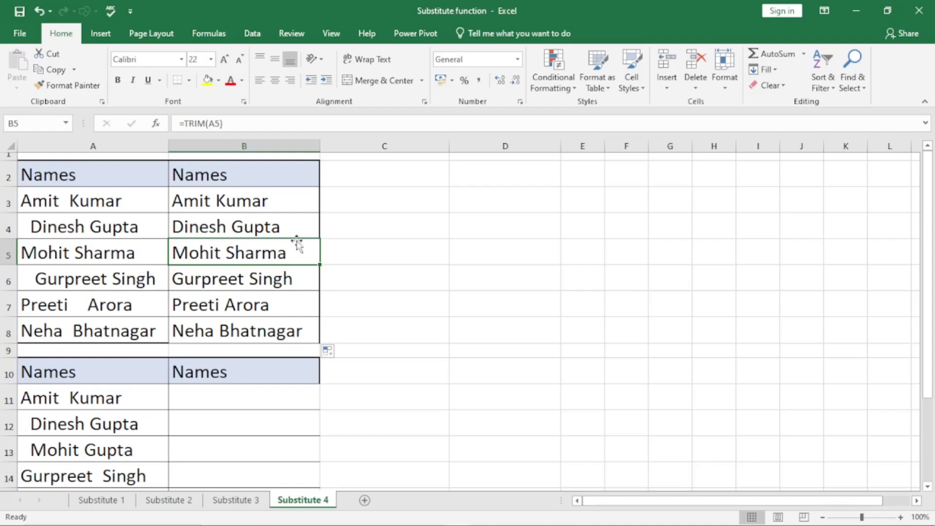
Enter the formula =SUBSTITUTE(B3," ","") in cell C3 to strip every space from the trimmed name
click(362, 202)
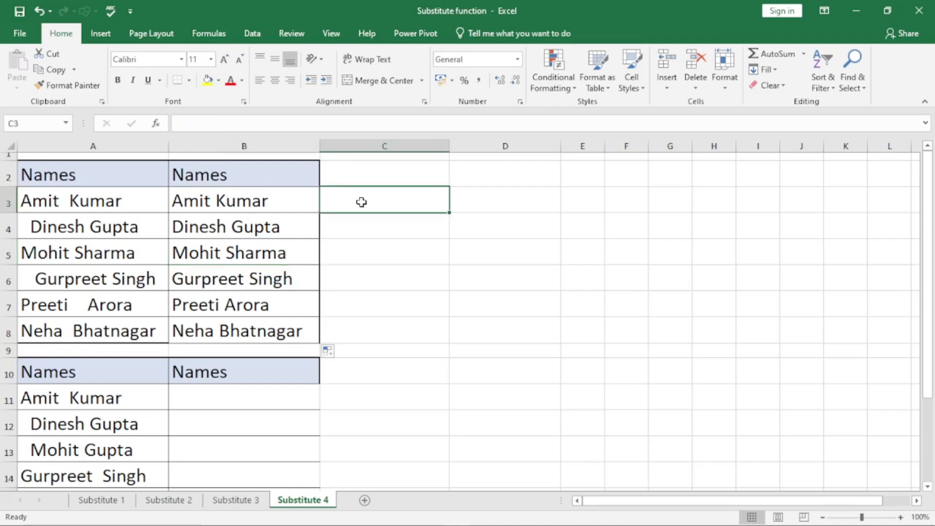
text(=)
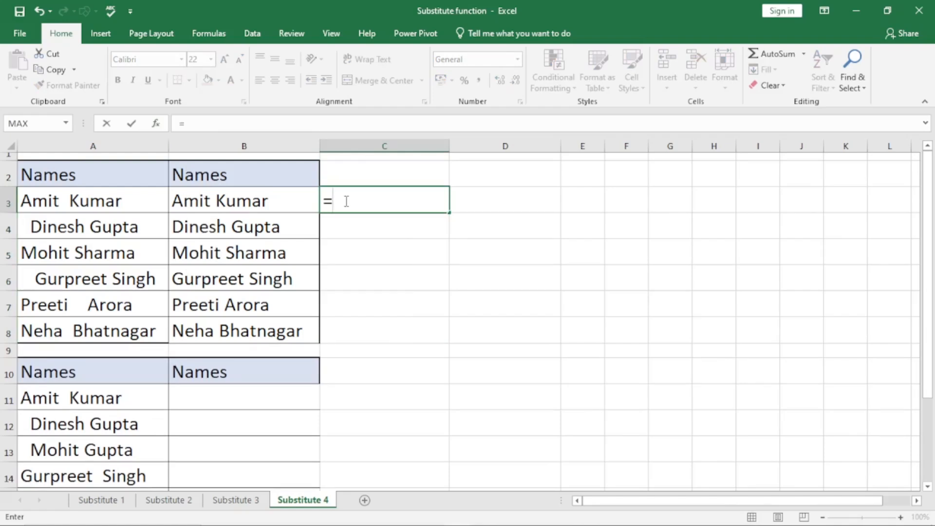
text(sub)
key(Tab)
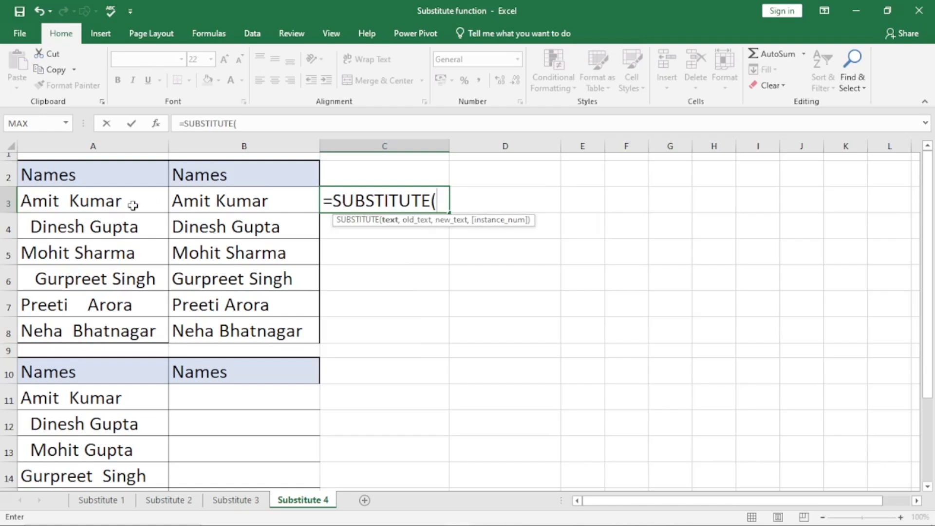
click(194, 200)
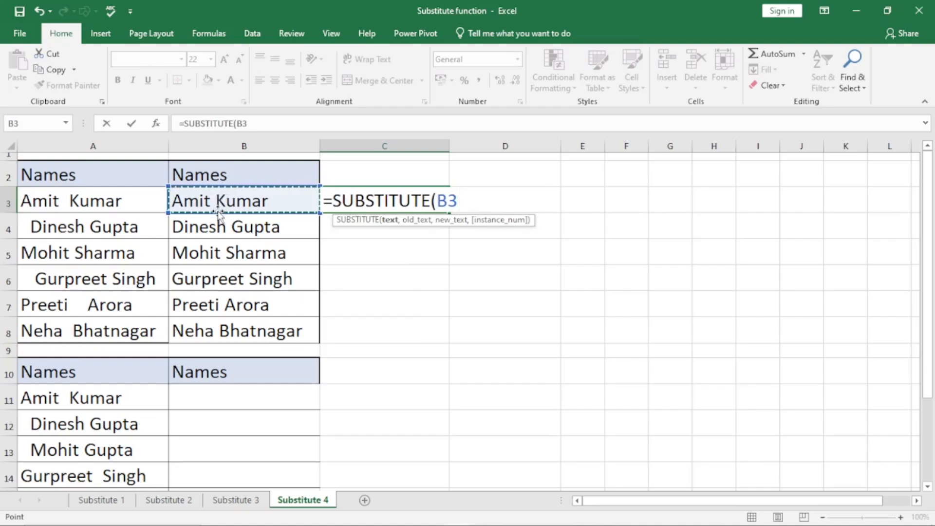
text(,)
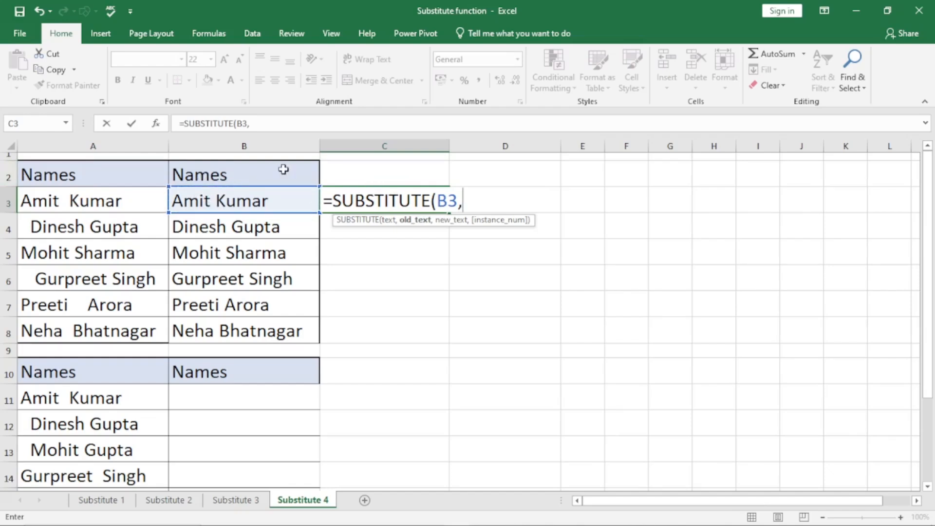
text(" ",)
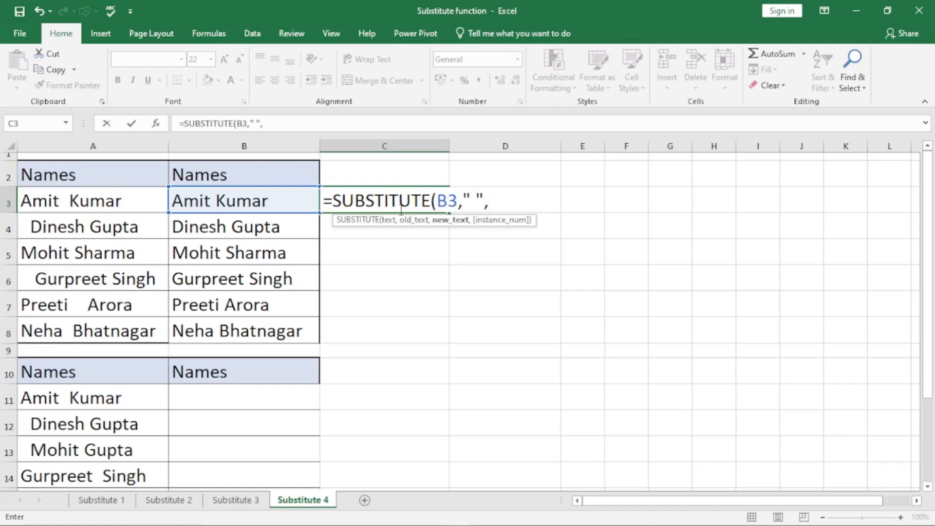
text(""))
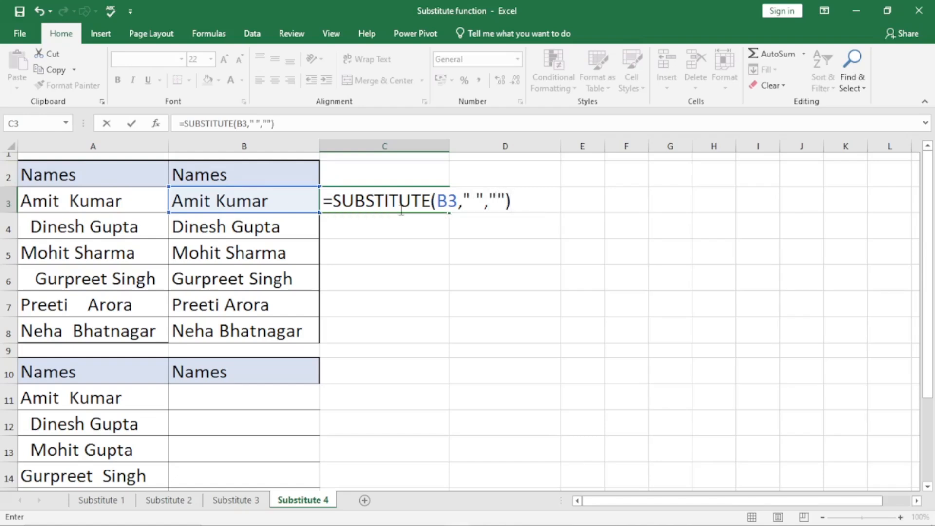
key(Return)
Fill the SUBSTITUTE formula from C3 down to C8 and compare it with the TRIM column
click(400, 209)
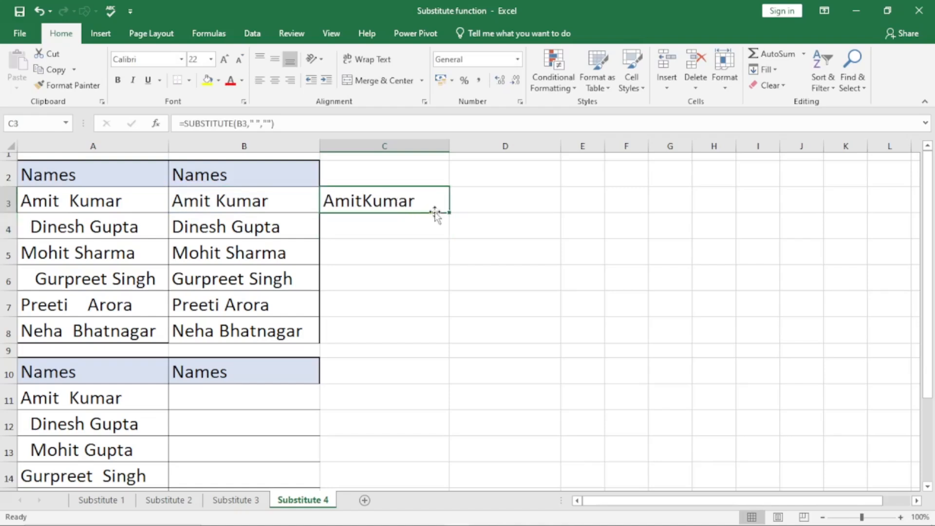
double_click(450, 214)
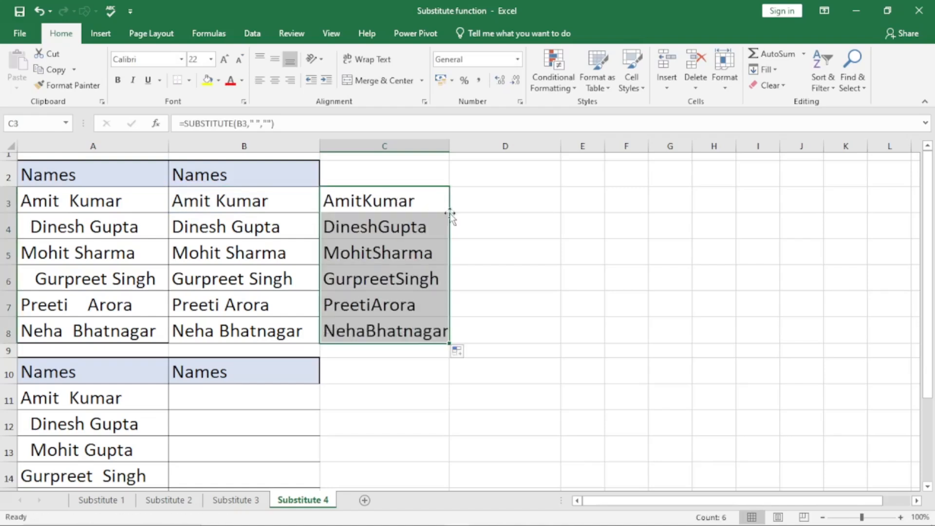
click(420, 228)
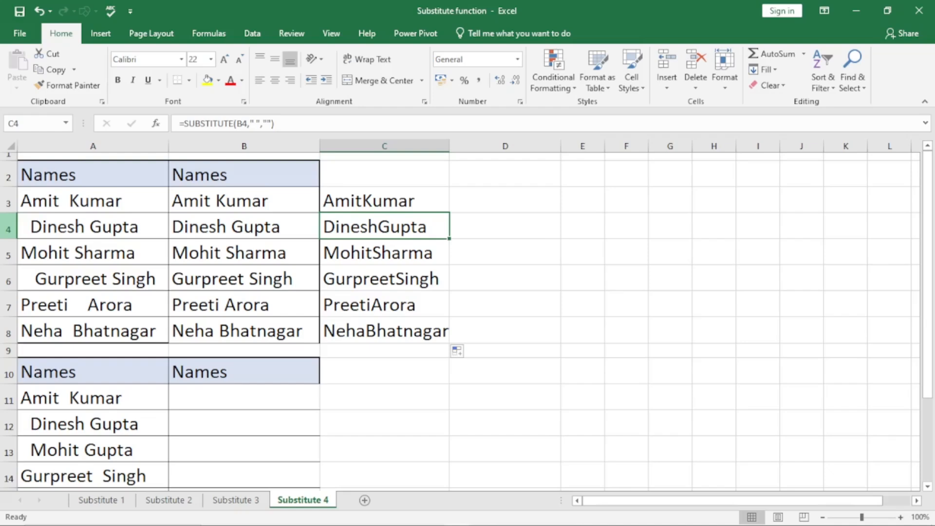
click(189, 205)
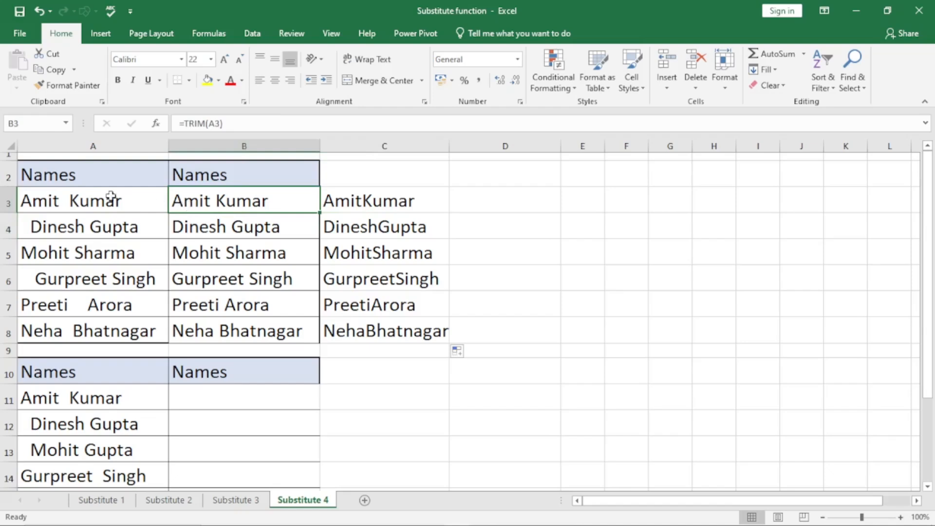
click(366, 203)
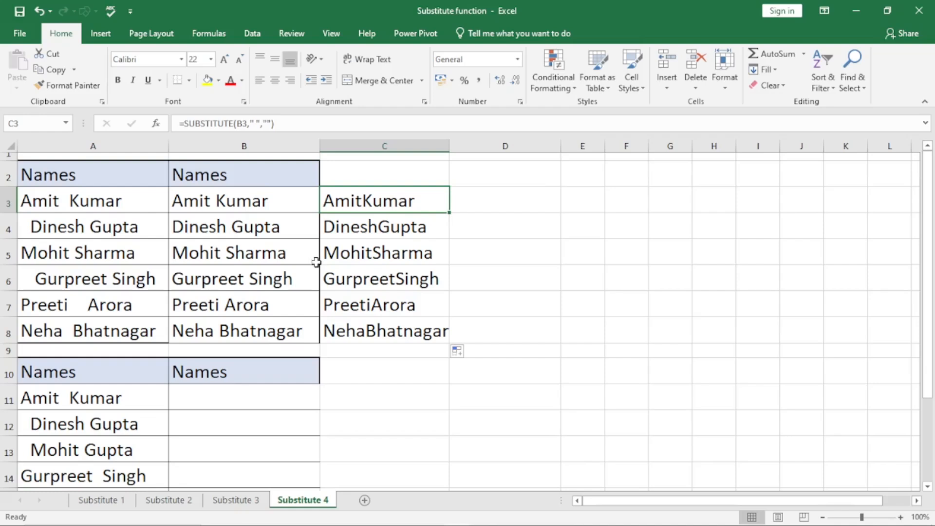
Enter =TRIM(A11) in cell B11 of the second names table and fill it down to B16
scroll(317, 260, down, 3)
drag(113, 216, 110, 336)
click(203, 205)
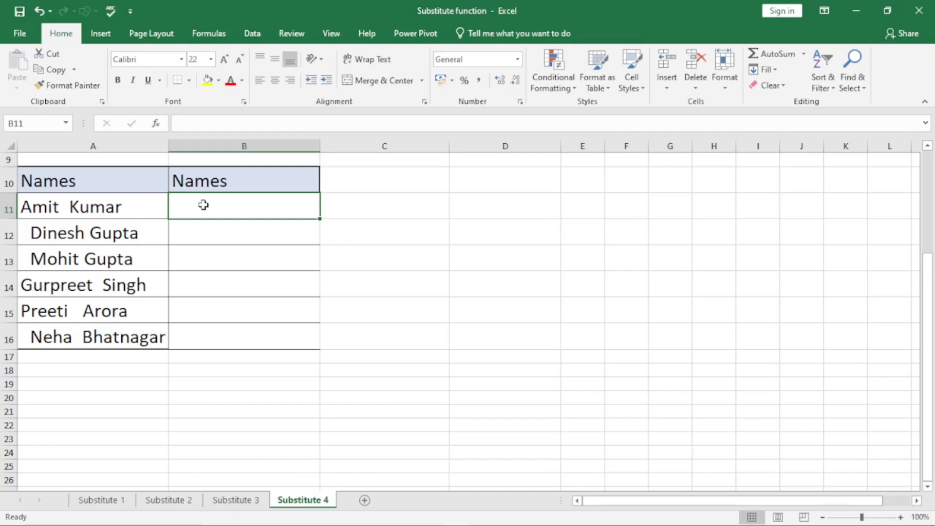
text(=)
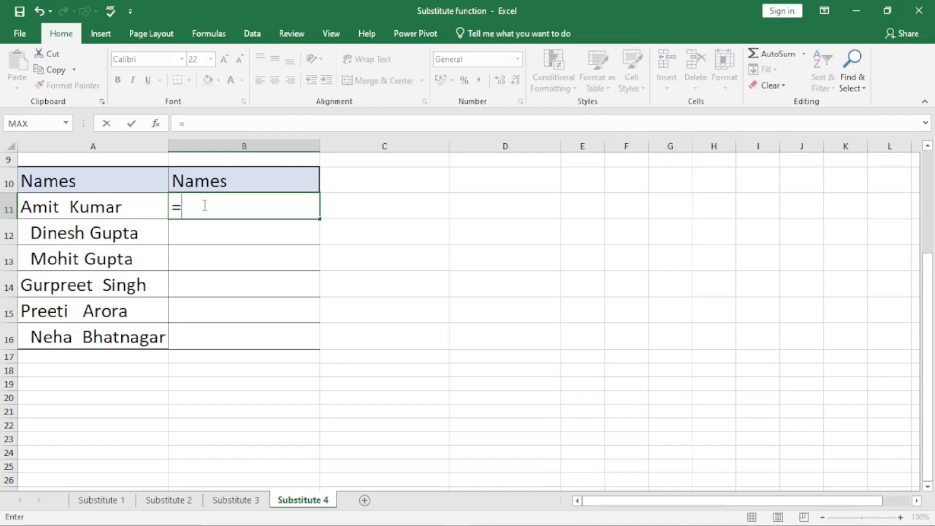
text(trim)
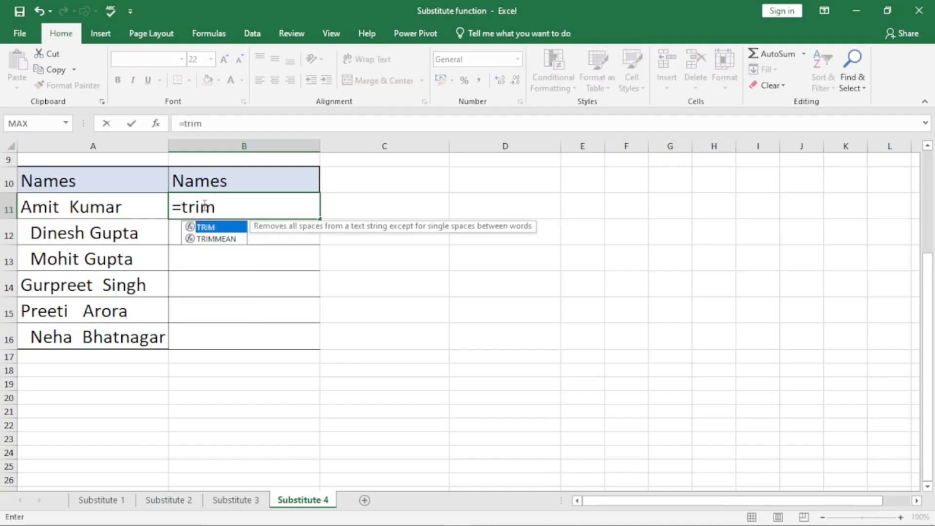
key(Tab)
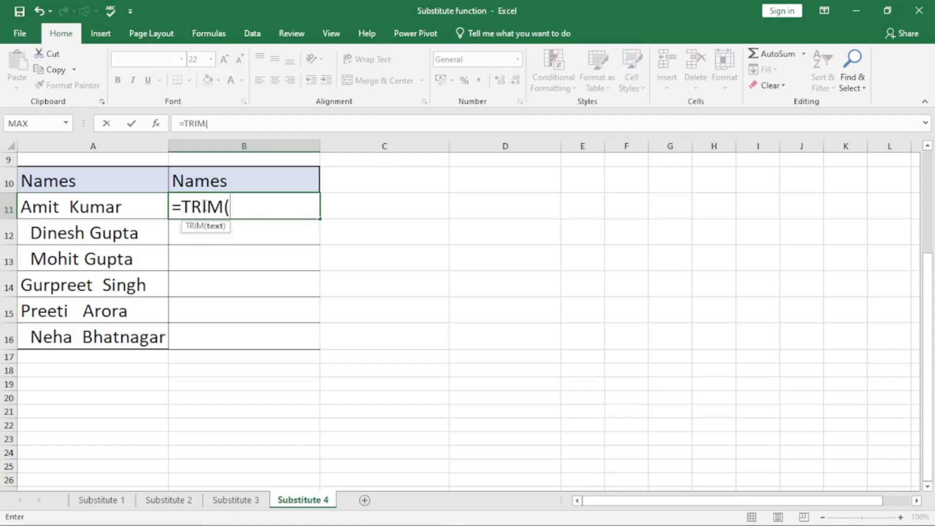
click(89, 201)
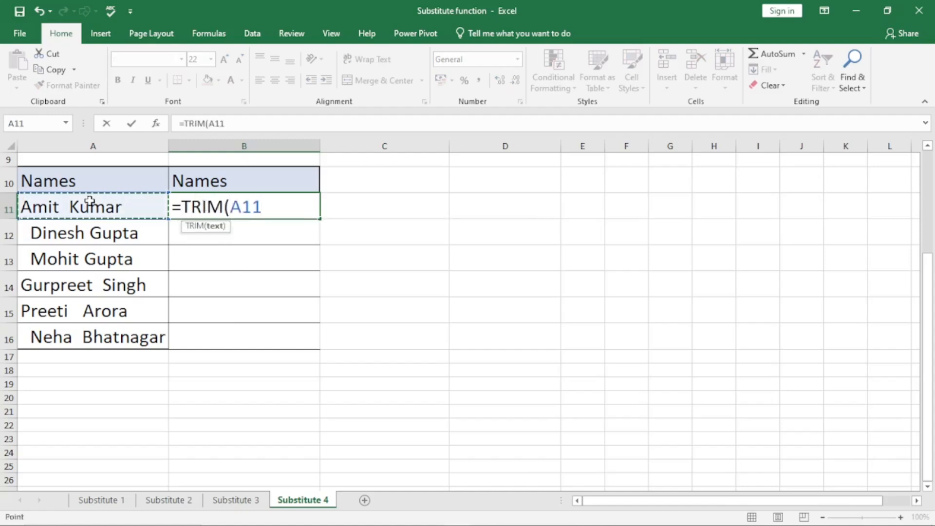
text())
key(ctrl+Return)
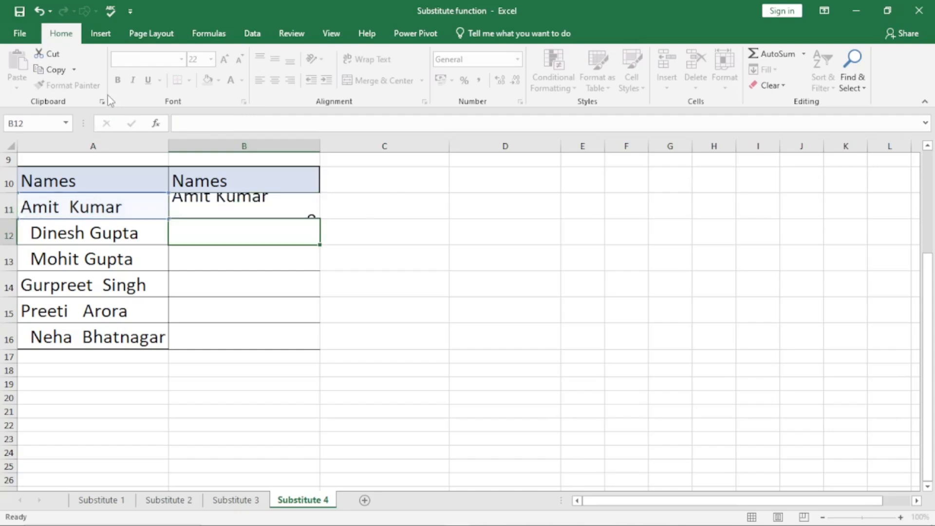
double_click(316, 218)
click(277, 266)
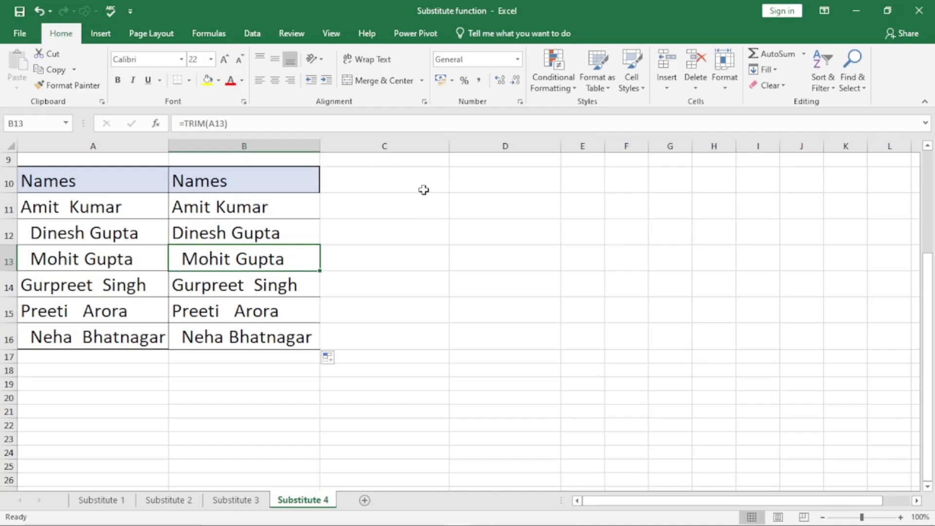
Enter the formula =SUBSTITUTE(A11,CHAR(160),"") in cell C11 to remove non-breaking spaces from the first name
click(394, 205)
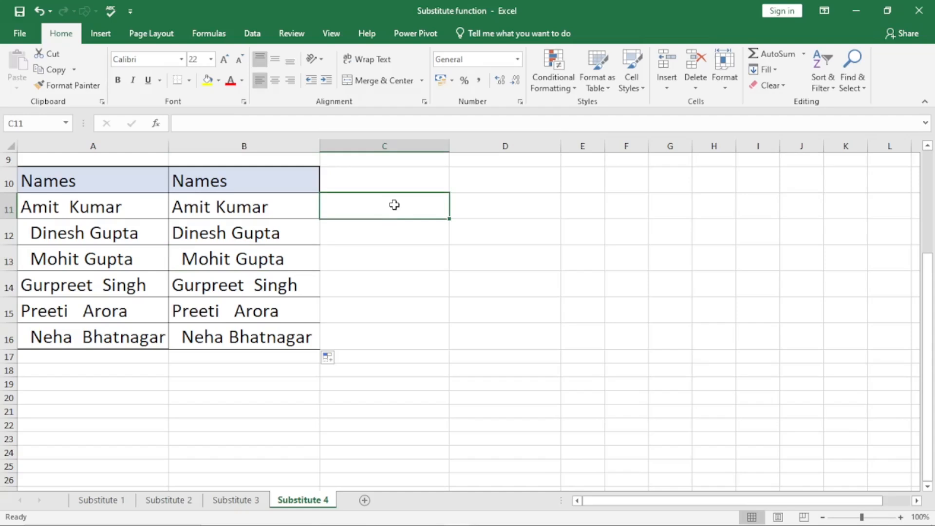
text(=)
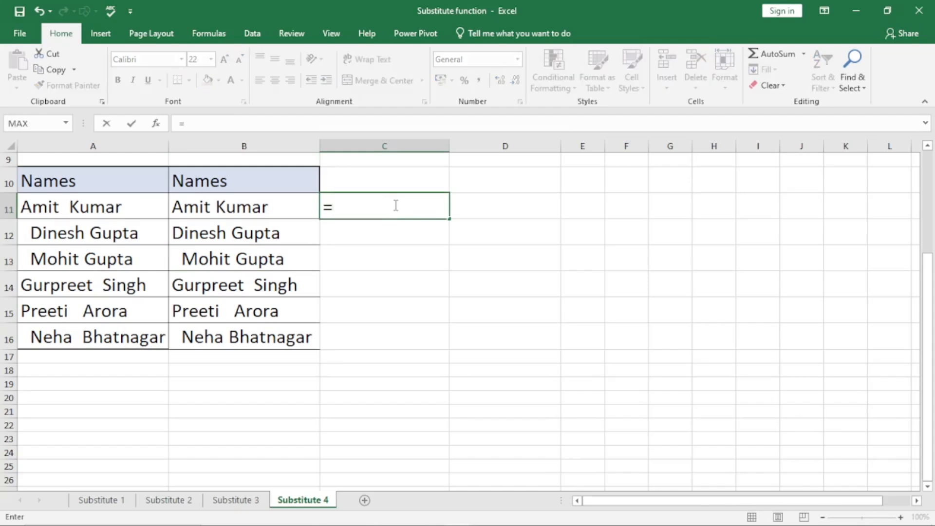
text(su)
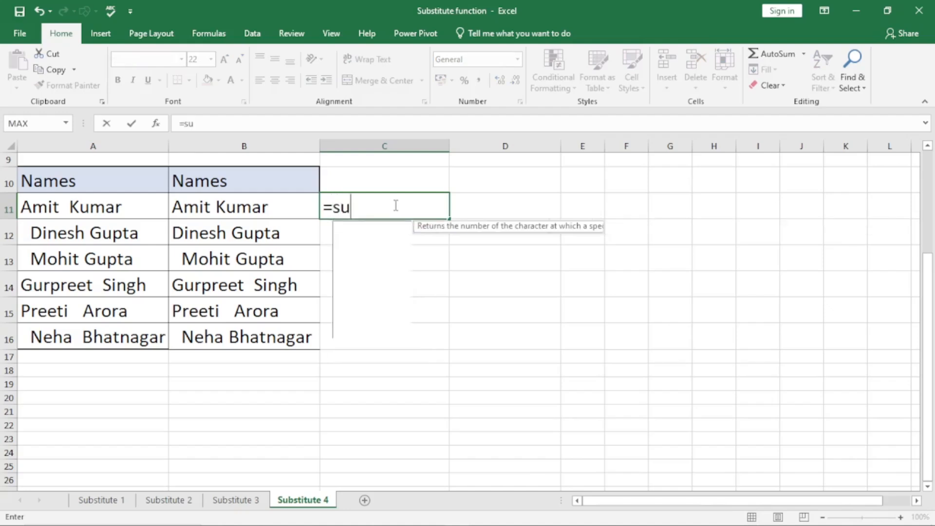
text(b)
key(Tab)
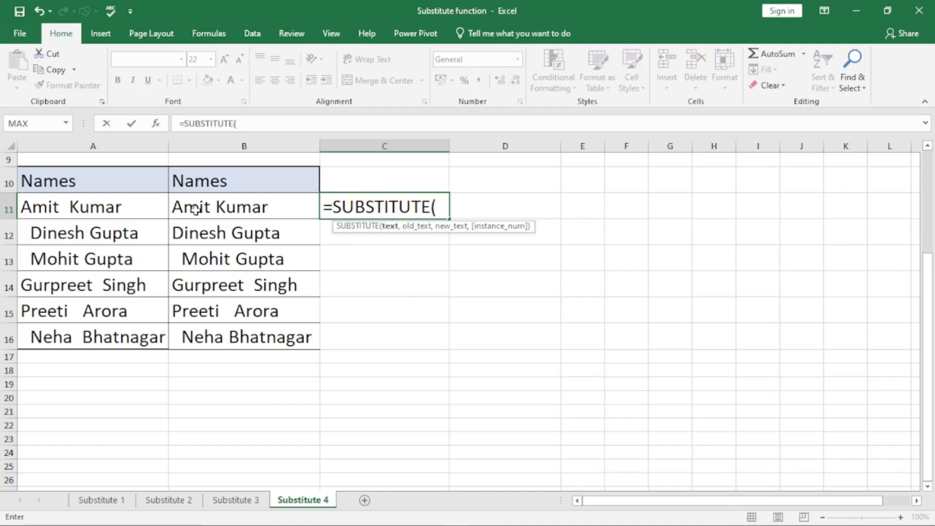
click(101, 208)
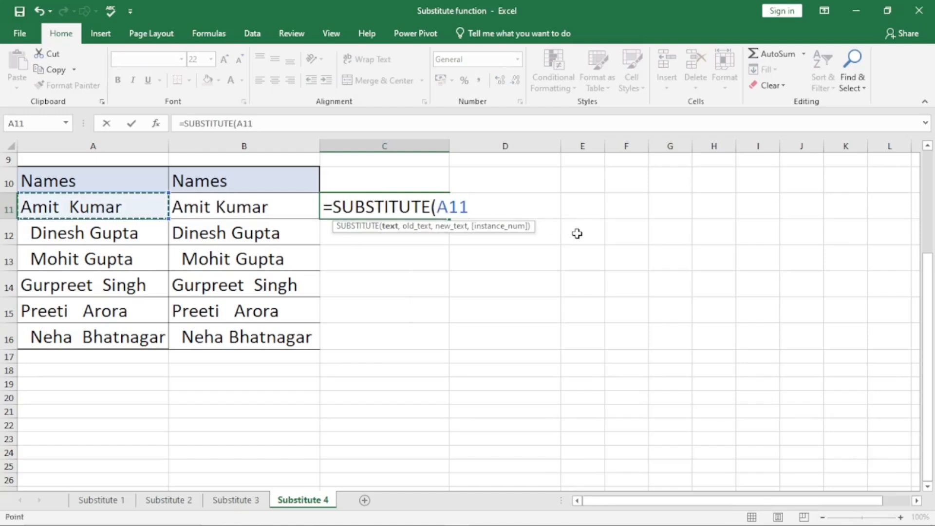
text(,)
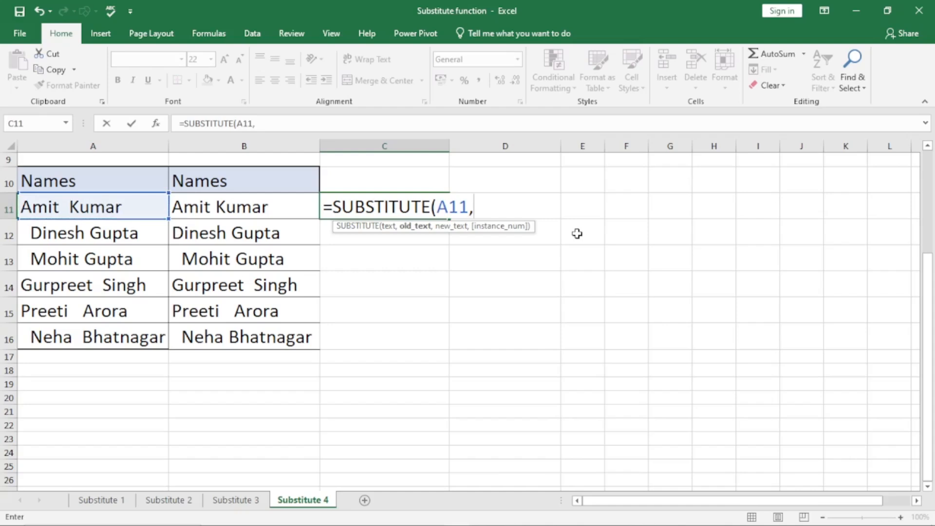
text(char)
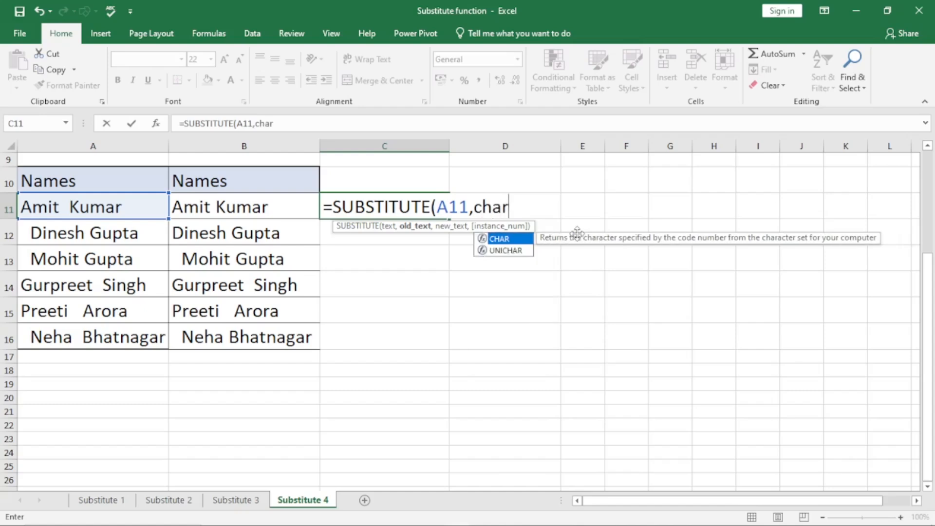
key(Tab)
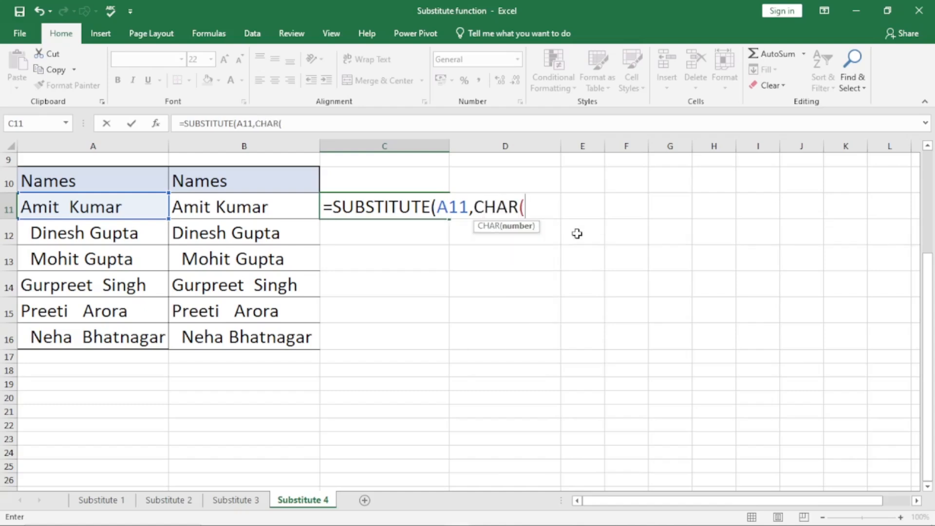
text(160))
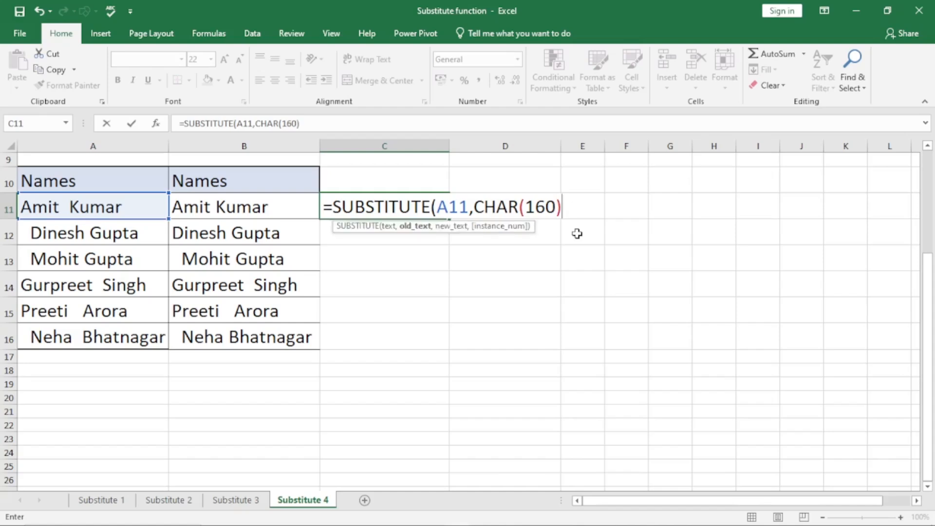
text(,)
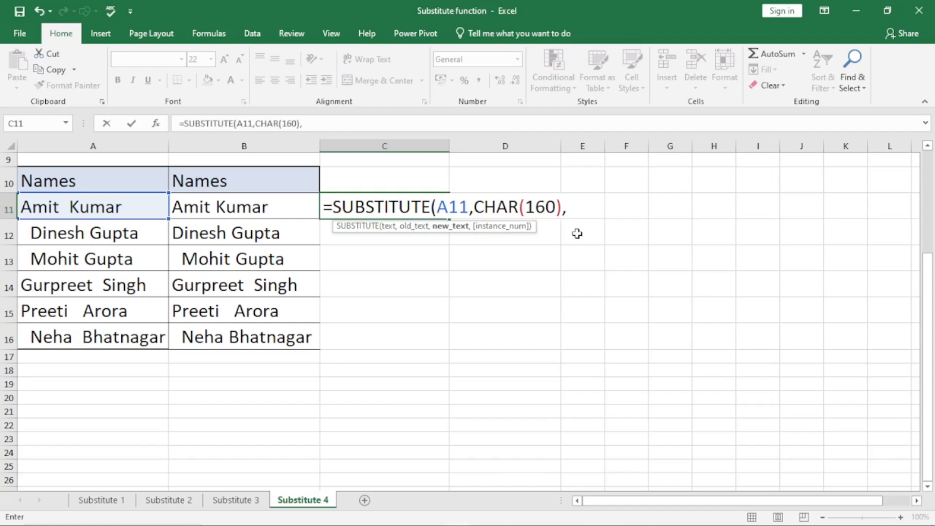
text(""))
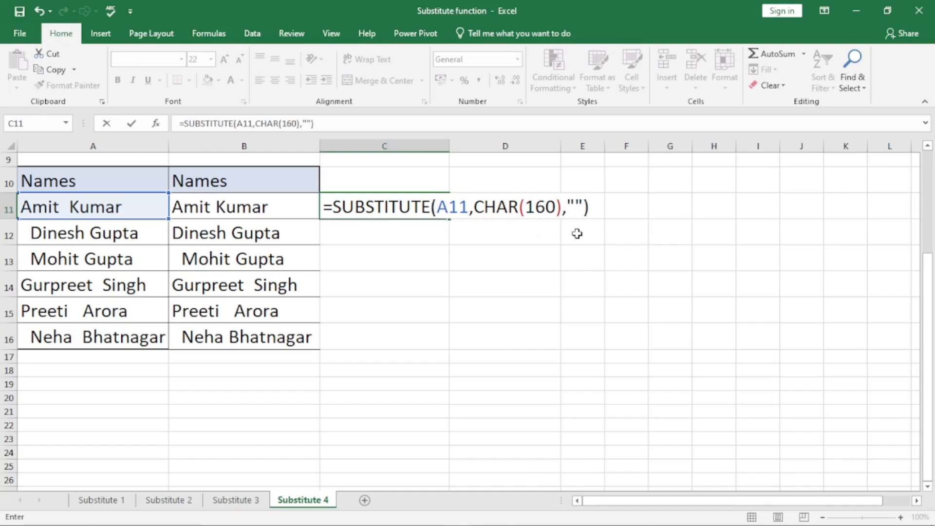
key(Return)
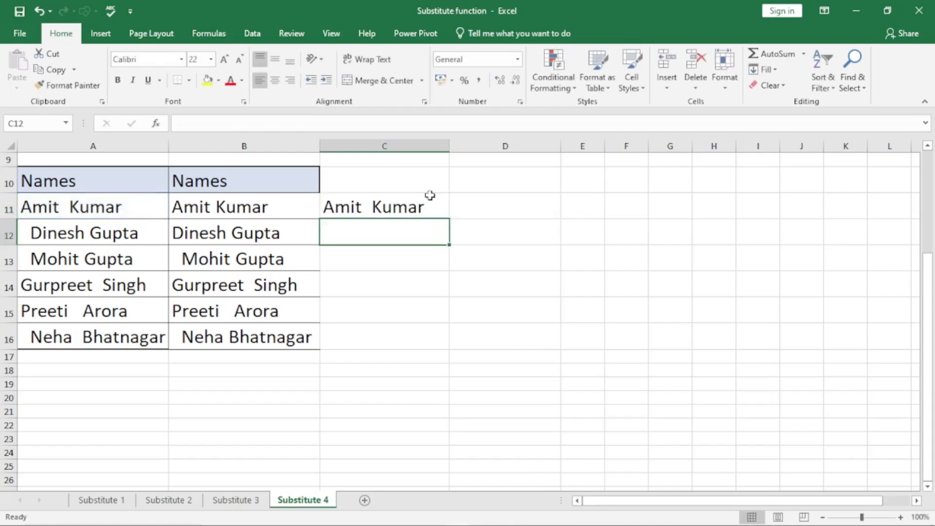
Fill the SUBSTITUTE formula from C11 down to C16 and autofit the width of column C
click(413, 202)
double_click(451, 220)
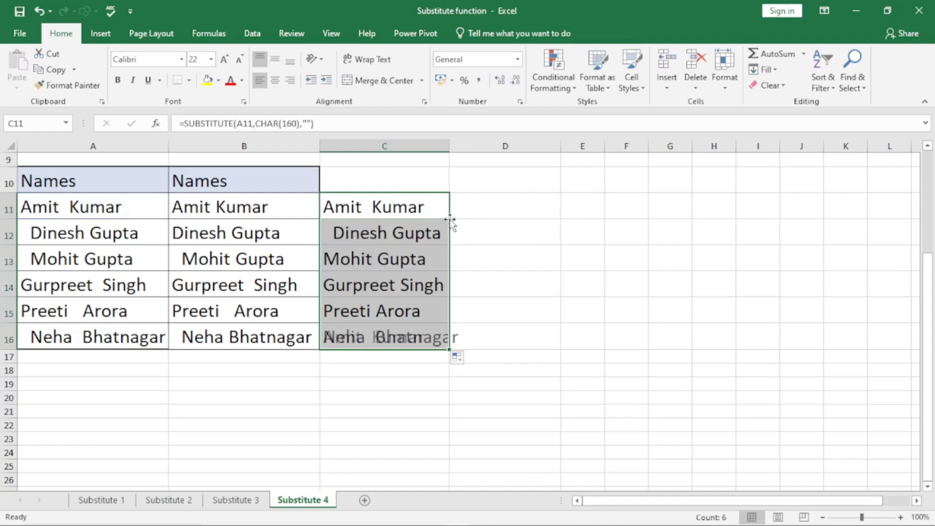
click(501, 247)
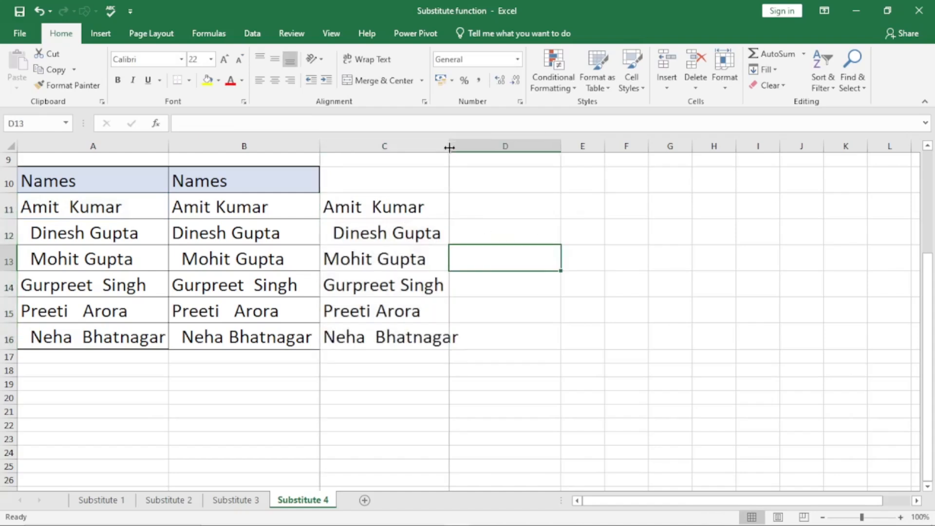
double_click(448, 139)
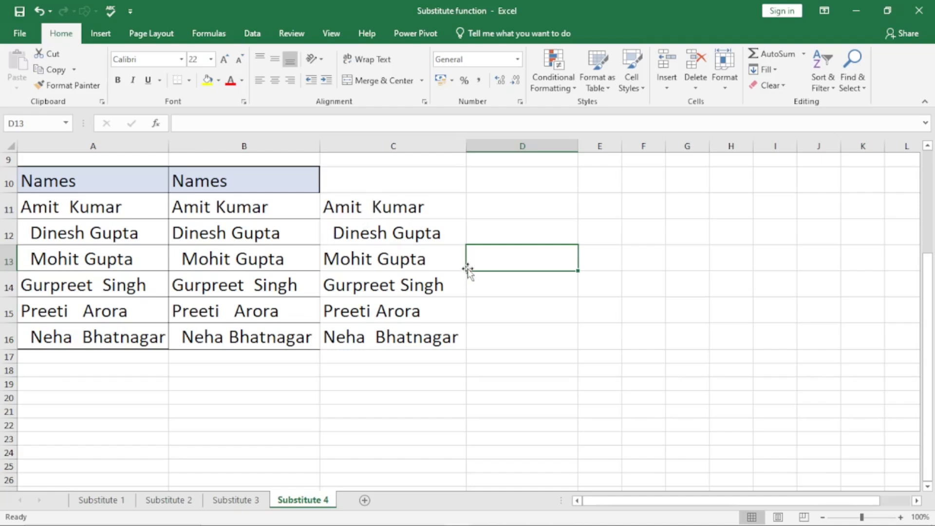
double_click(412, 207)
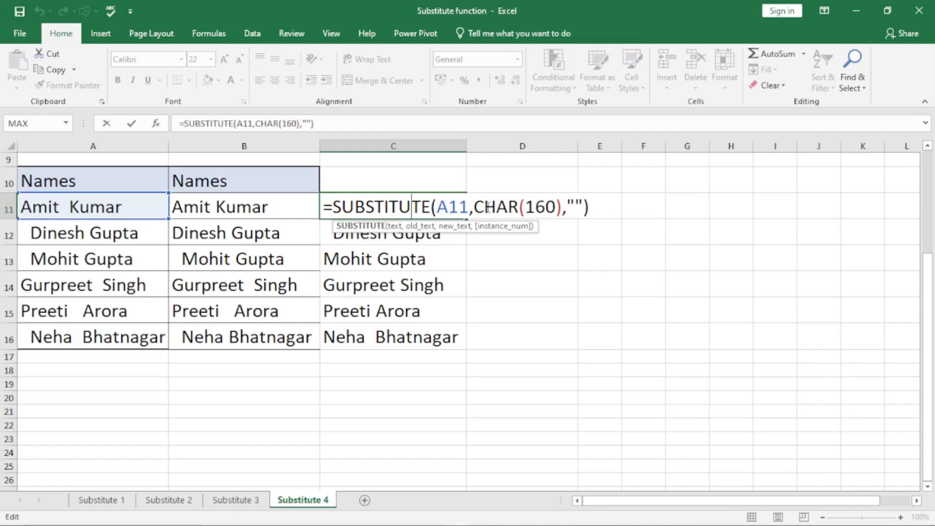
key(ctrl+Return)
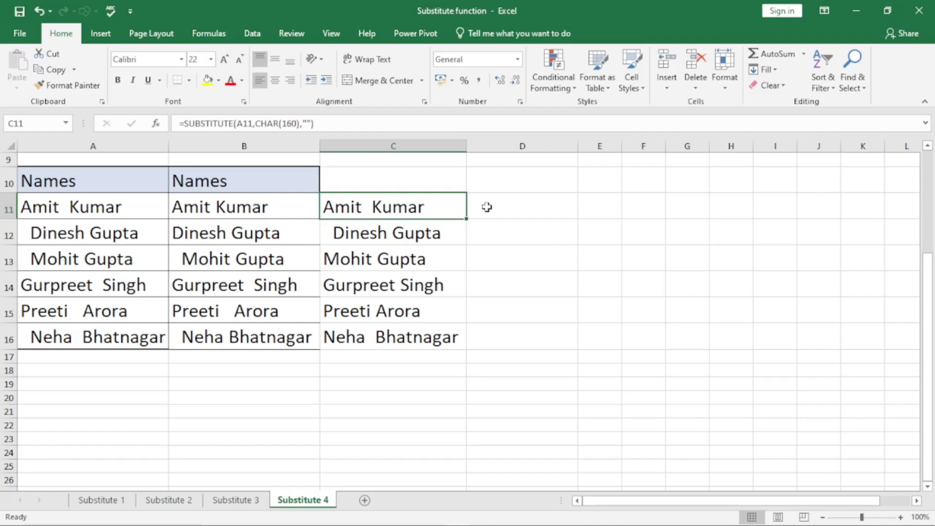
Enter the nested formula =TRIM(SUBSTITUTE(A11,CHAR(160),"")) in cell D11 to remove both non-breaking and extra regular spaces
click(508, 210)
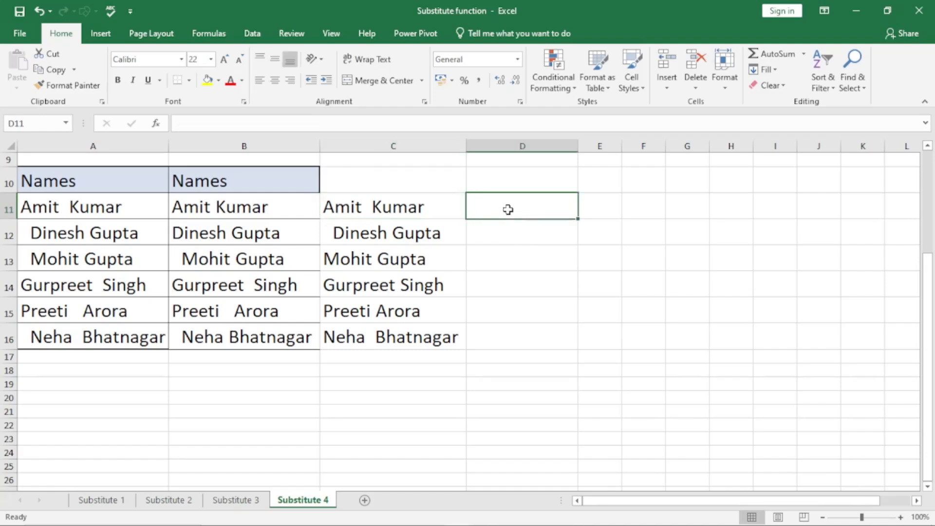
text(=)
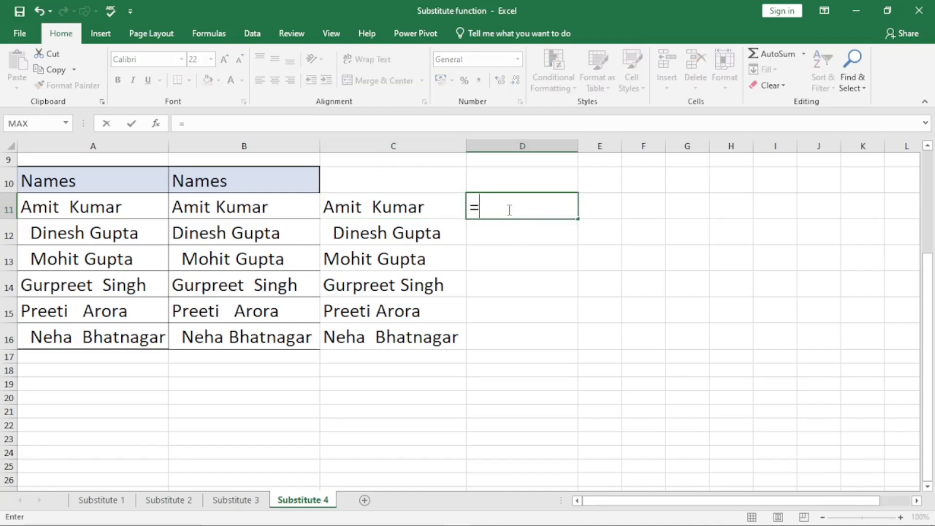
text(tr)
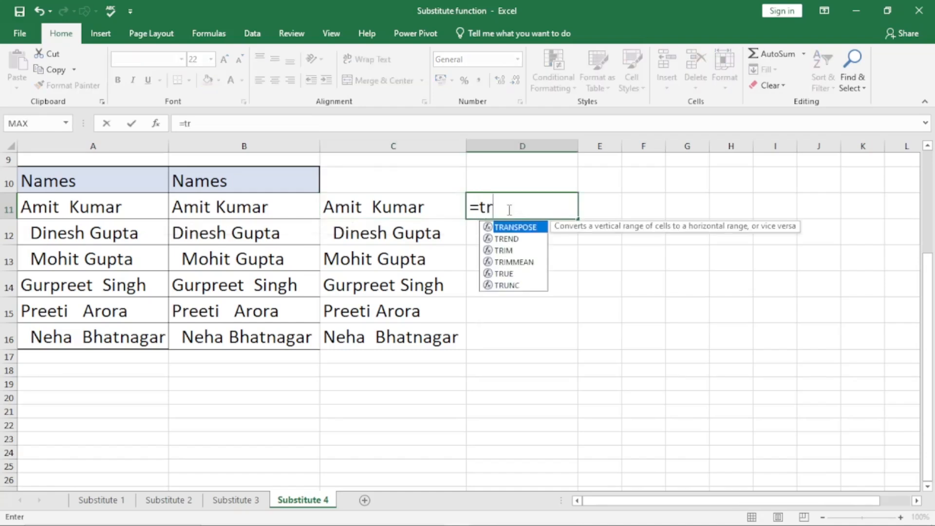
text(im)
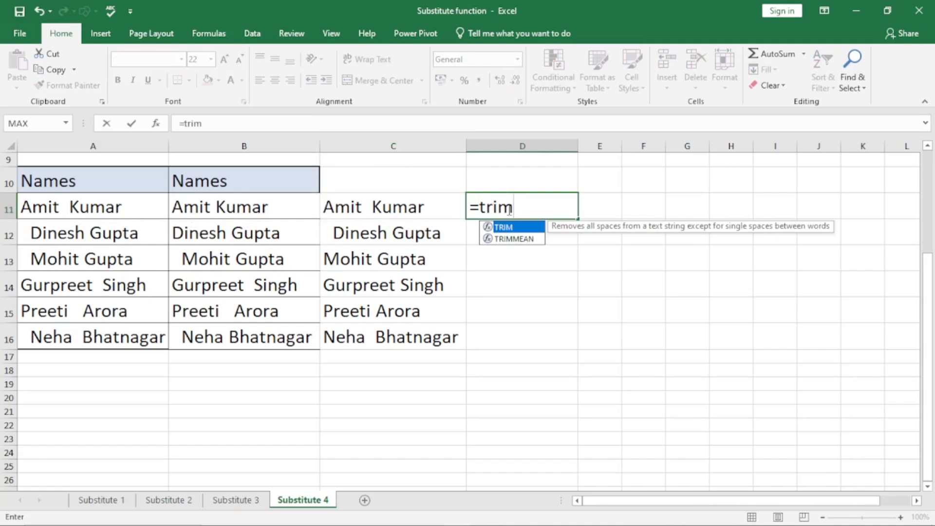
key(Tab)
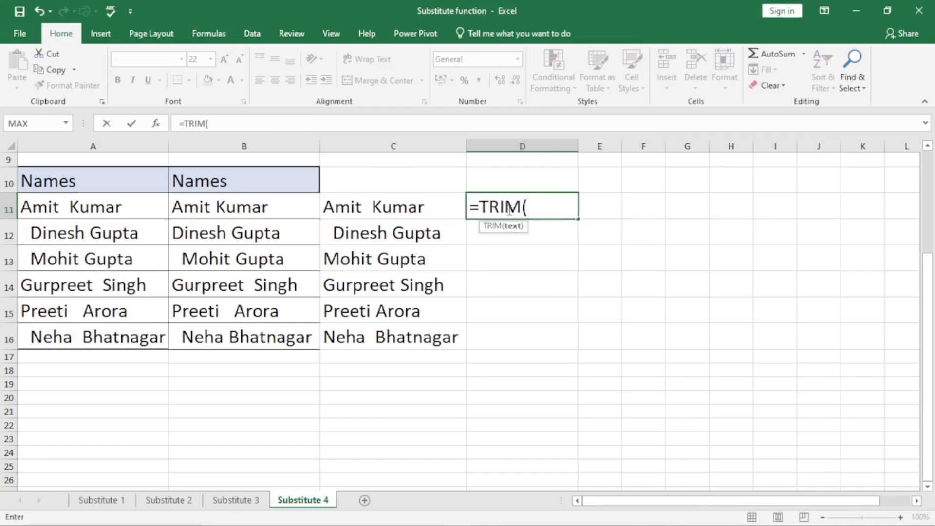
text(sub)
key(Tab)
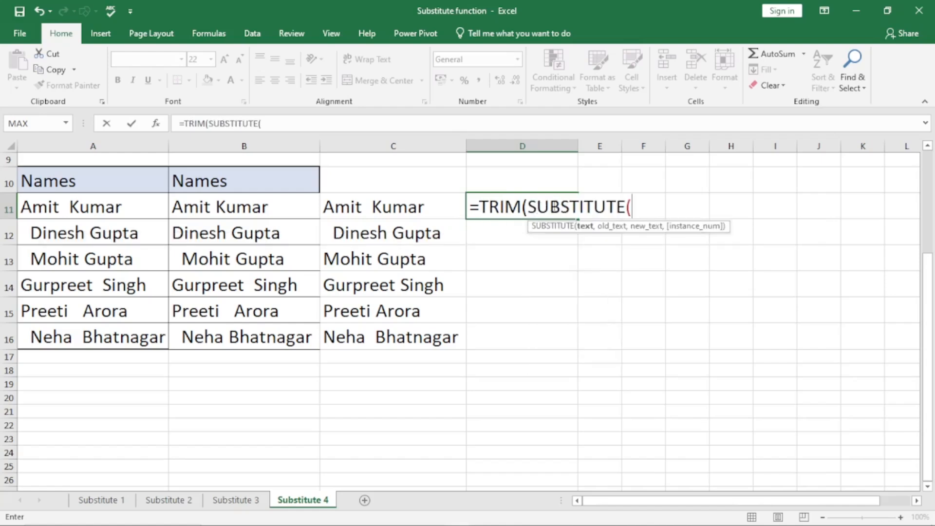
click(85, 214)
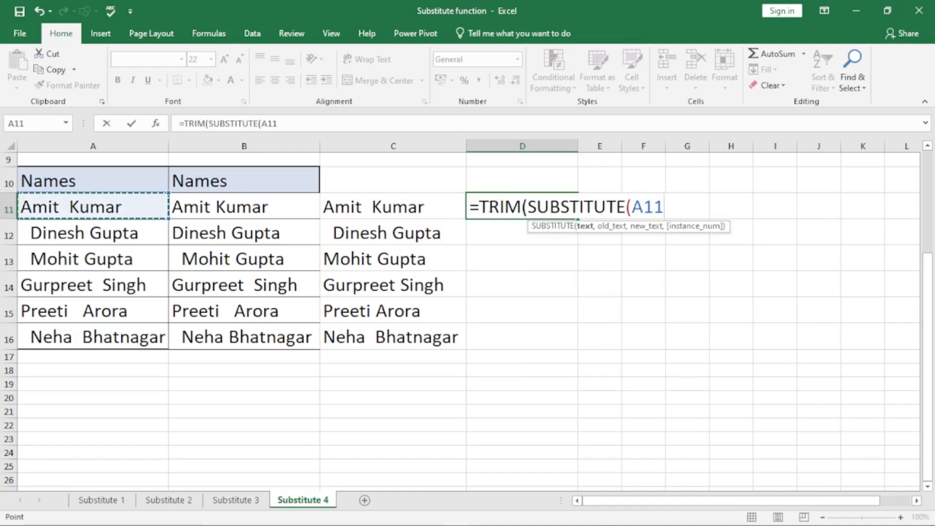
text(,)
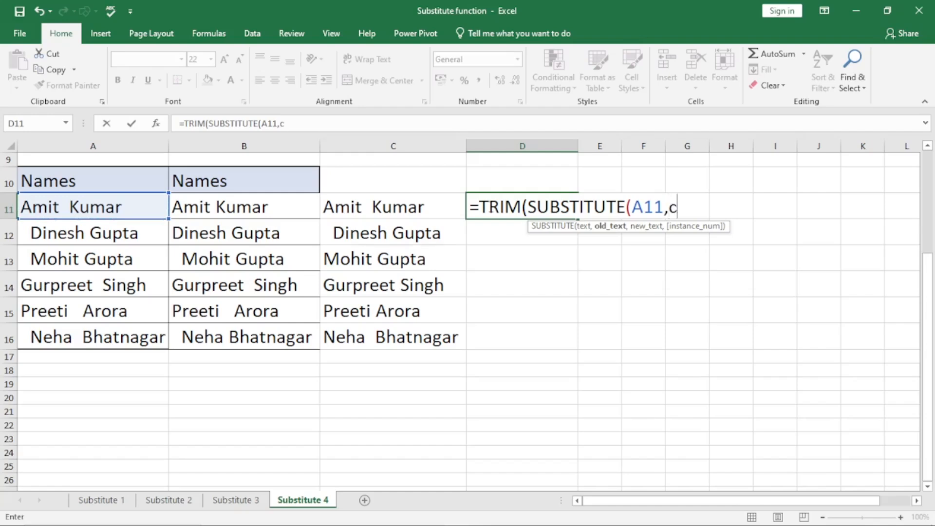
text(char)
key(Tab)
text(1)
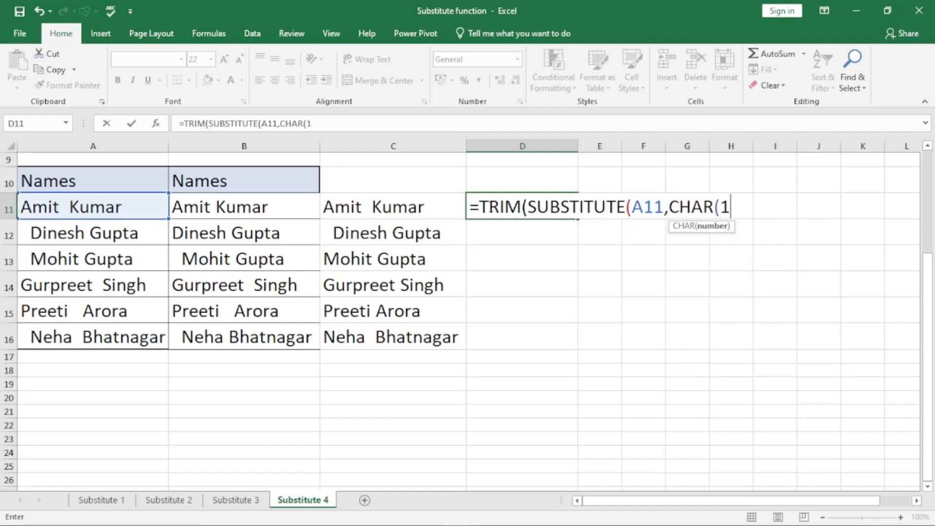
text(60))
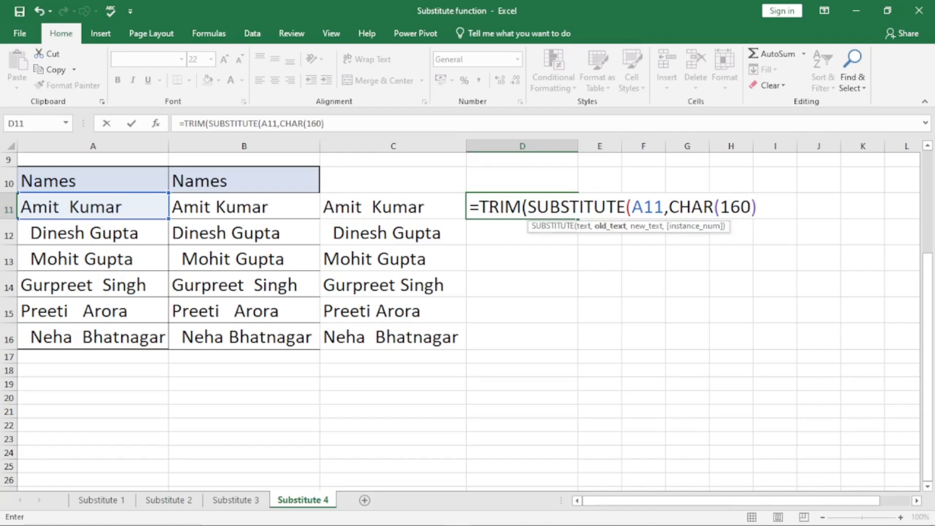
text(,)
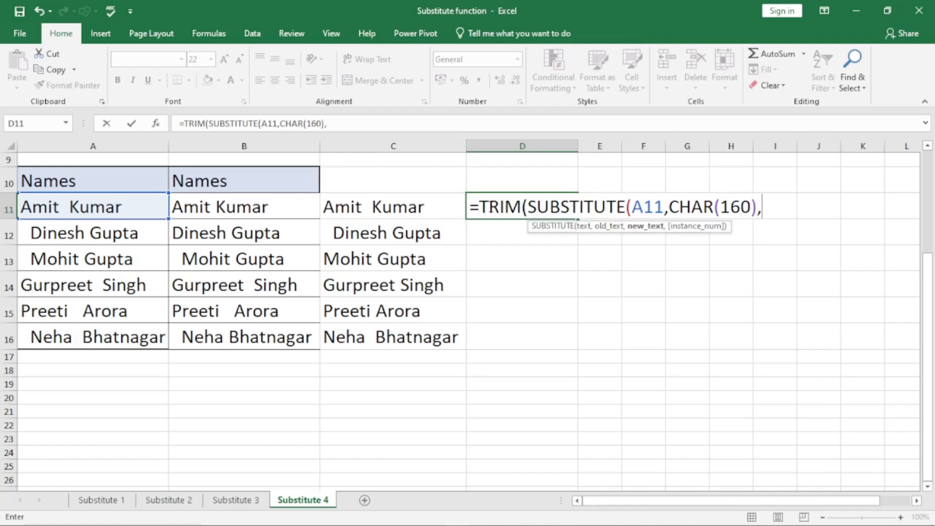
text("")
text())
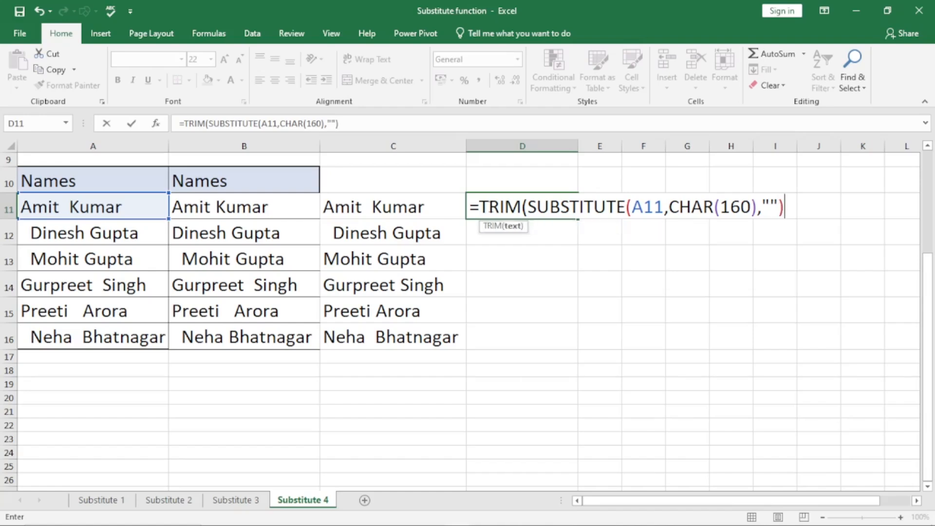
text())
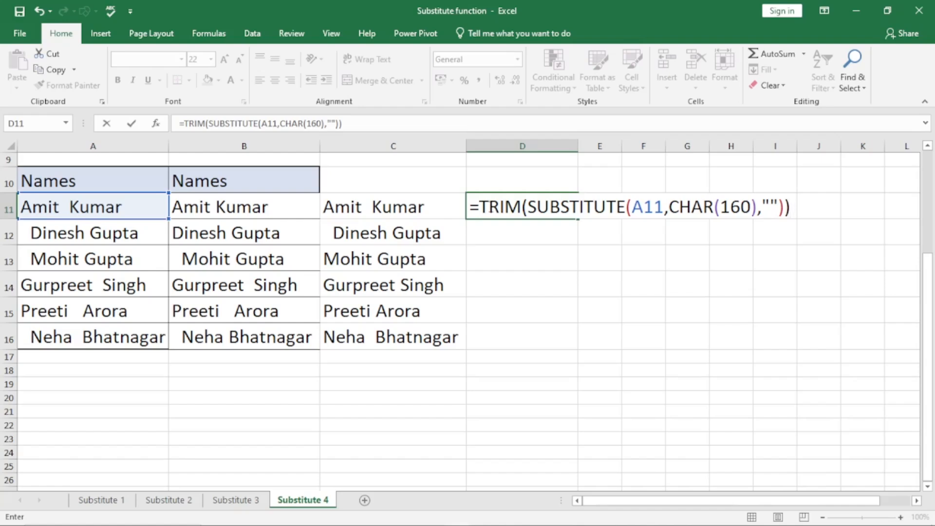
key(Return)
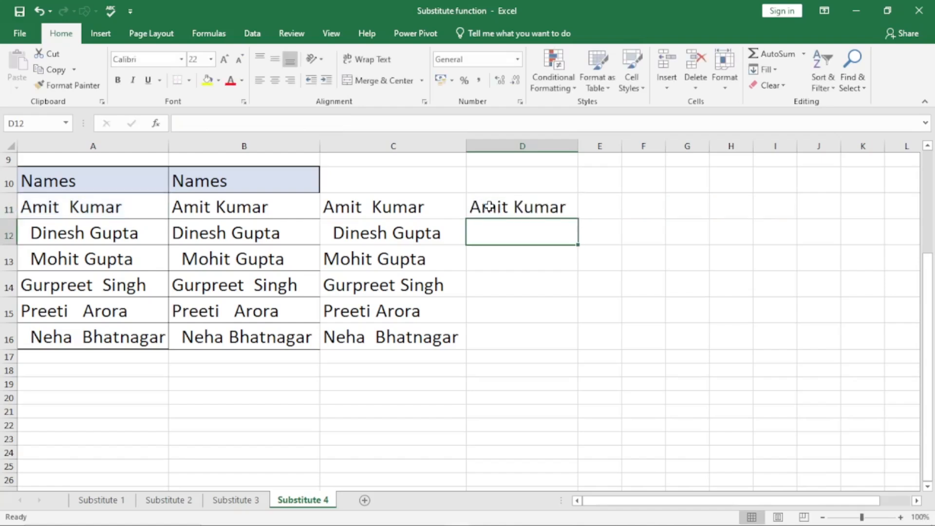
Fill the nested TRIM and SUBSTITUTE formula from D11 down to D16 and autofit the width of column D
click(489, 207)
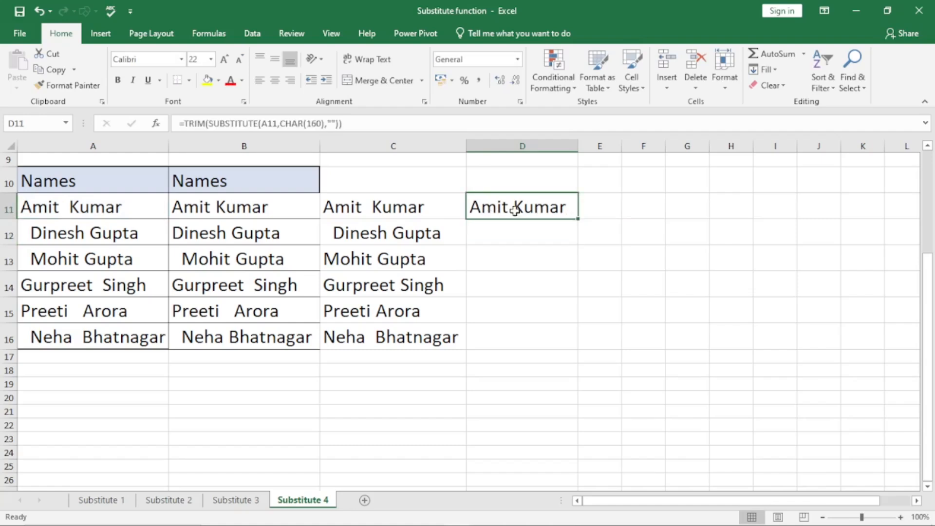
double_click(578, 218)
double_click(578, 146)
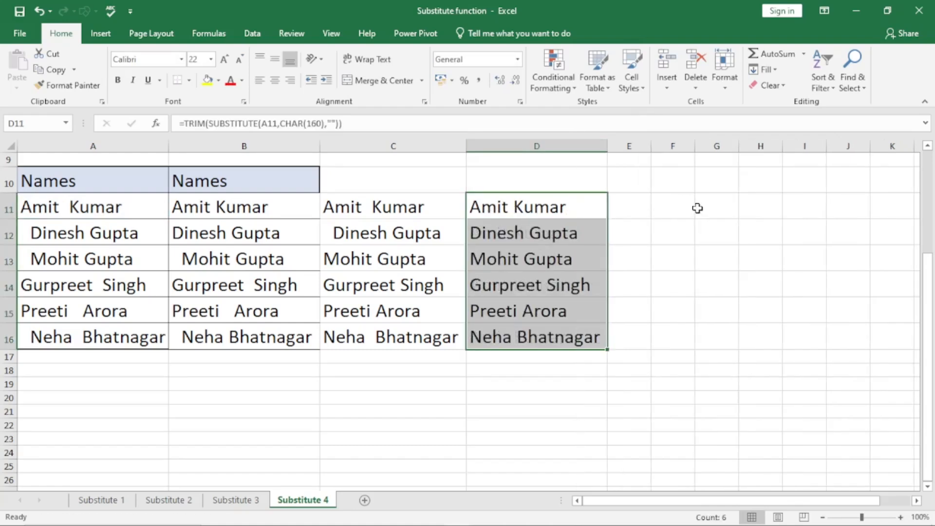